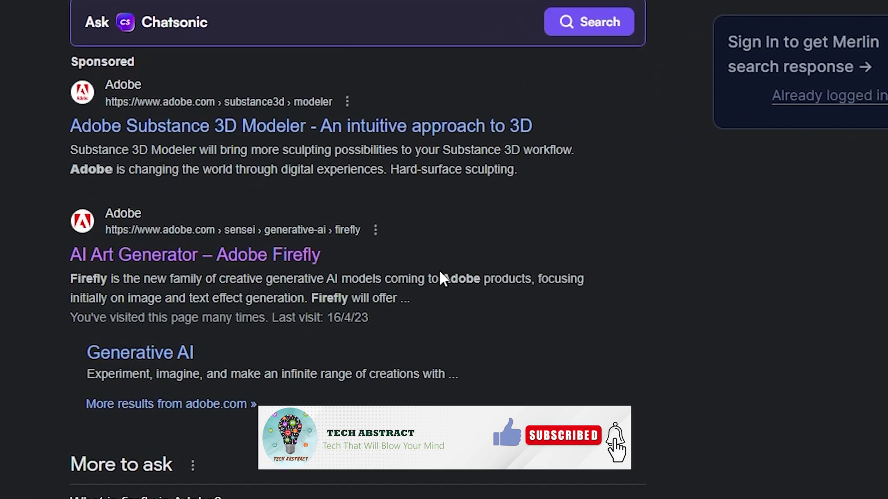
Step: Open the 'AI Art Generator – Adobe Firefly' result from the Google search results
{"action": "left_click", "coordinate": [83, 260]}
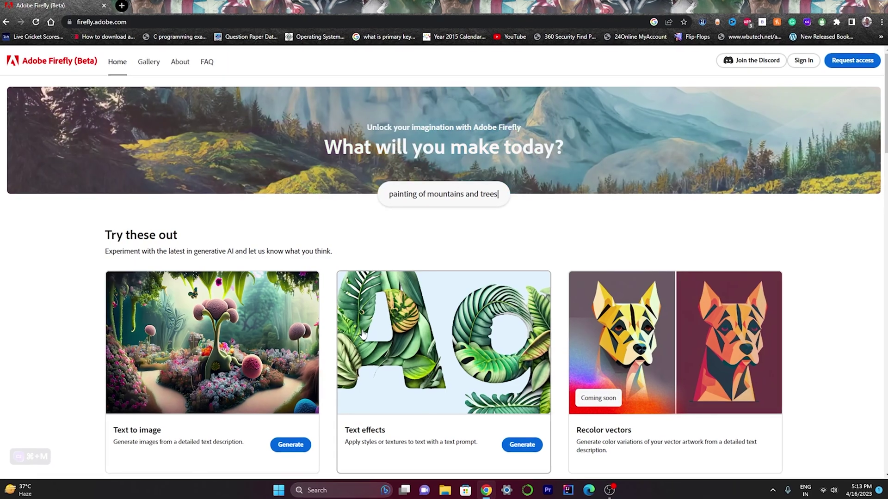
Step: Scroll through the Firefly home page and gallery, then return to the top
{"action": "scroll", "coordinate": [364, 333], "scroll_direction": "down", "scroll_amount": 3}
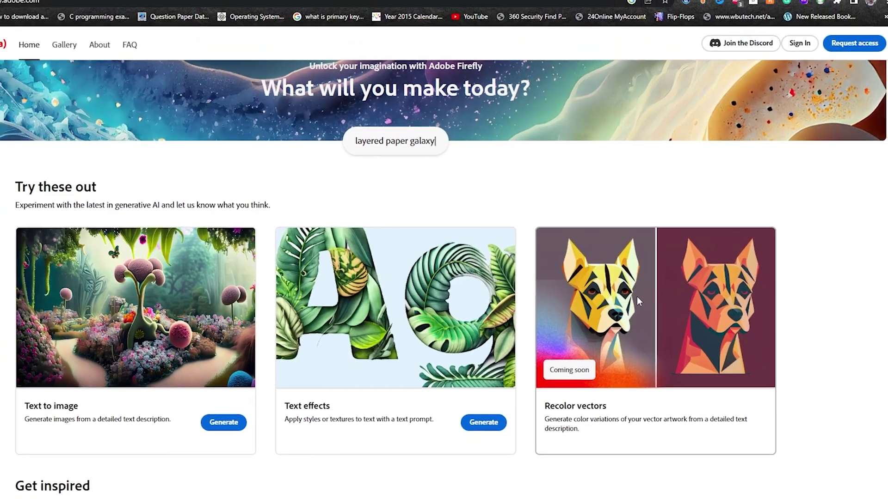
{"action": "scroll", "coordinate": [658, 285], "scroll_direction": "down", "scroll_amount": 6}
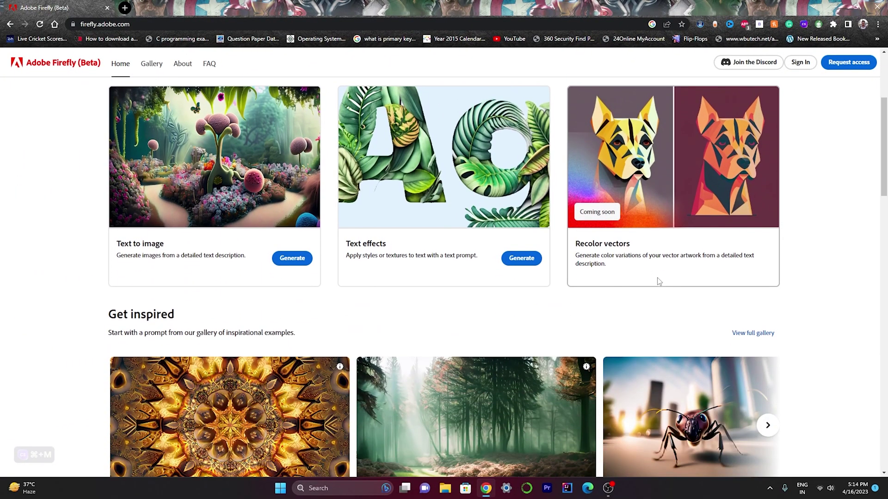
{"action": "scroll", "coordinate": [658, 282], "scroll_direction": "down", "scroll_amount": 7}
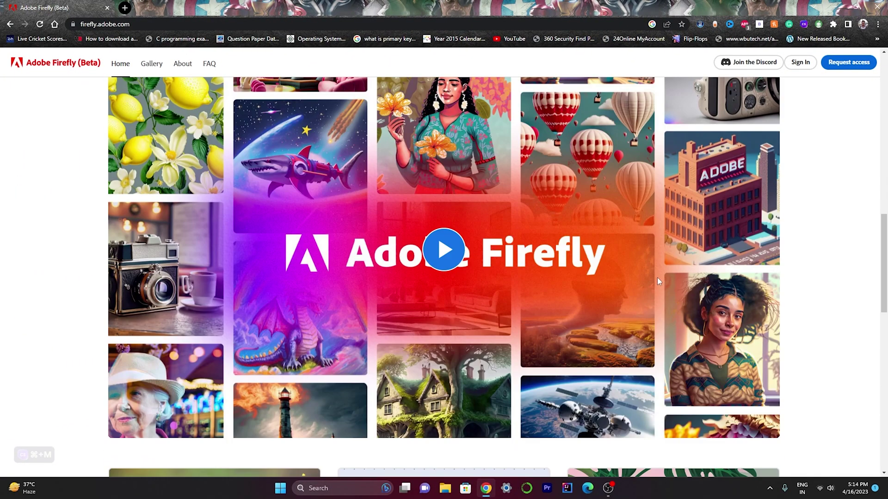
{"action": "scroll", "coordinate": [657, 278], "scroll_direction": "down", "scroll_amount": 2}
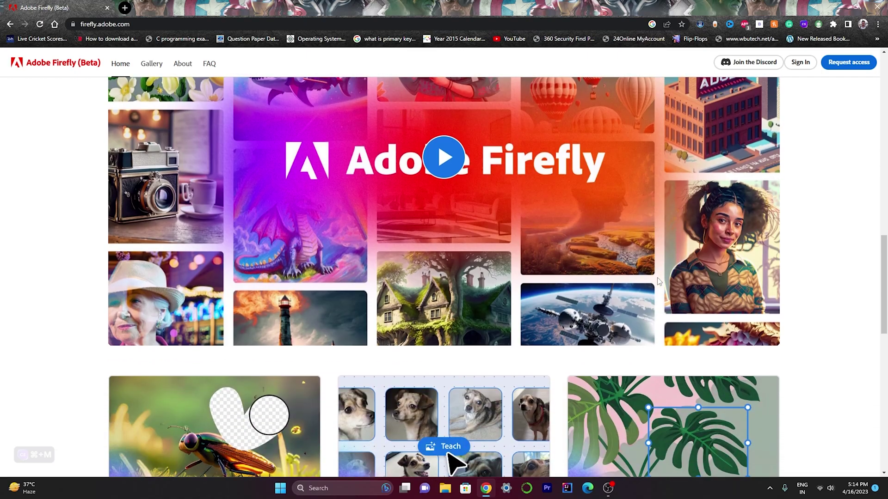
{"action": "scroll", "coordinate": [657, 279], "scroll_direction": "up", "scroll_amount": 1}
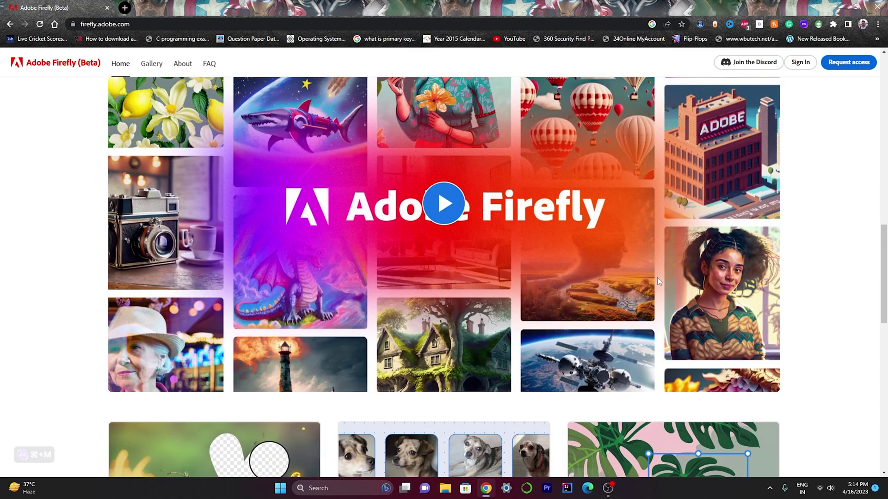
{"action": "scroll", "coordinate": [659, 281], "scroll_direction": "up", "scroll_amount": 15}
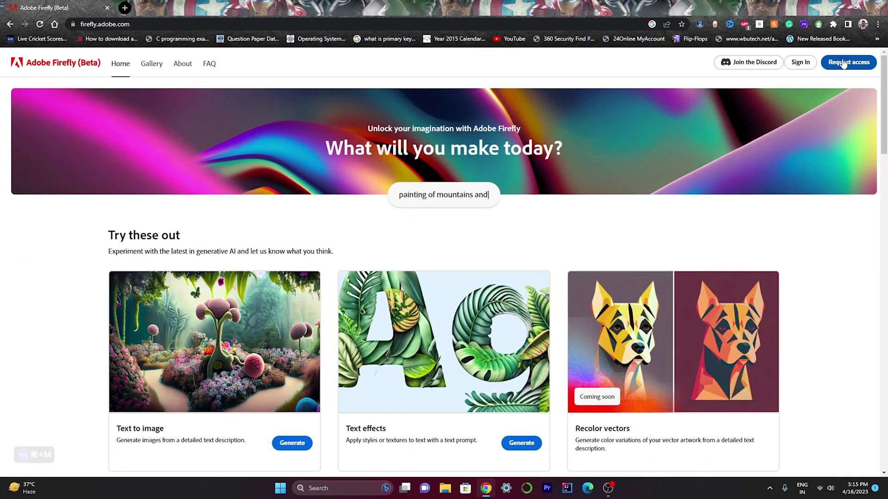
{"action": "left_click", "coordinate": [843, 64]}
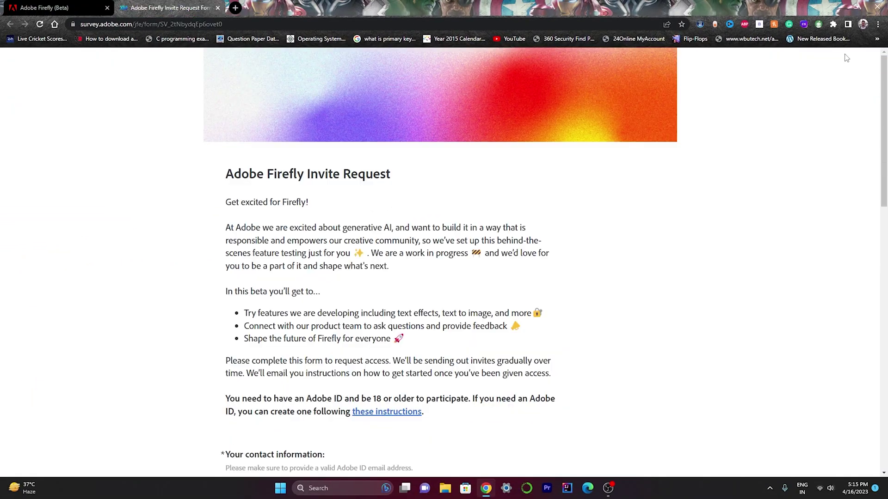
{"action": "scroll", "coordinate": [543, 234], "scroll_direction": "down", "scroll_amount": 6}
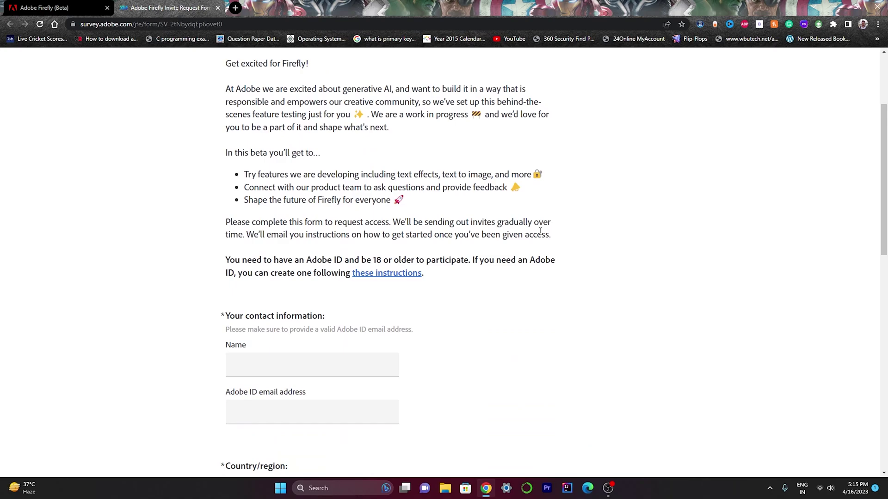
{"action": "scroll", "coordinate": [555, 235], "scroll_direction": "down", "scroll_amount": 3}
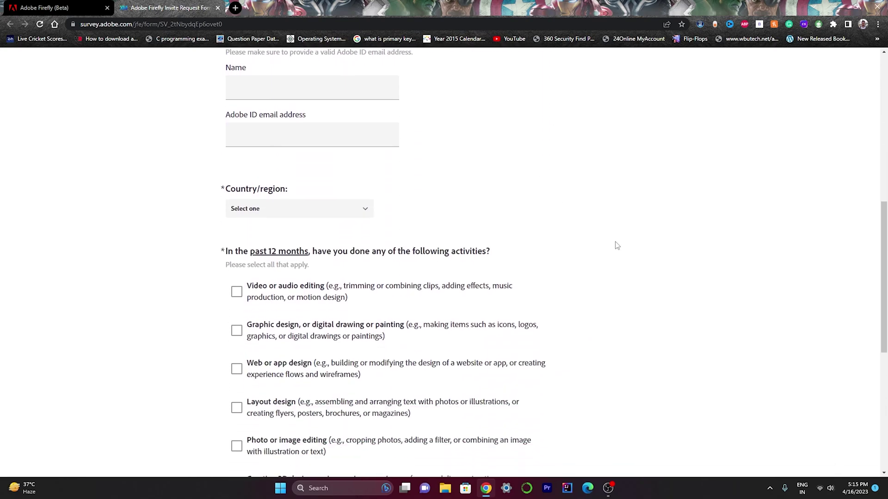
{"action": "scroll", "coordinate": [616, 245], "scroll_direction": "down", "scroll_amount": 4}
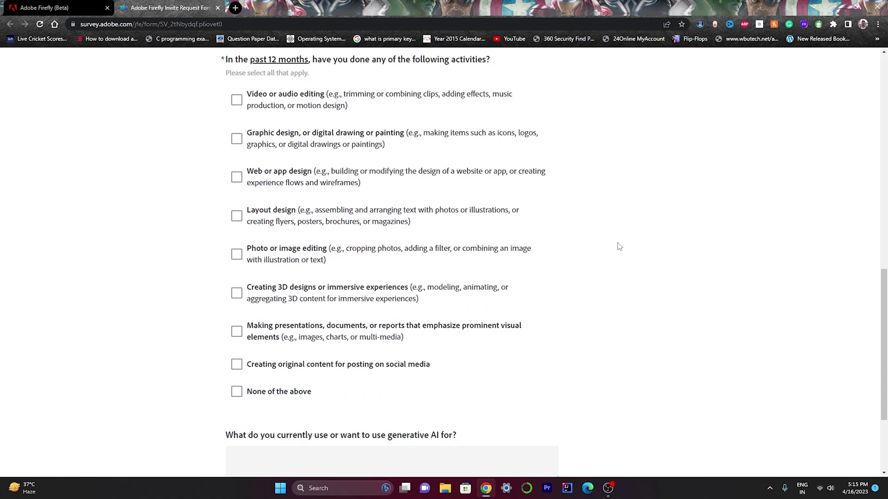
{"action": "key", "text": "ctrl+w"}
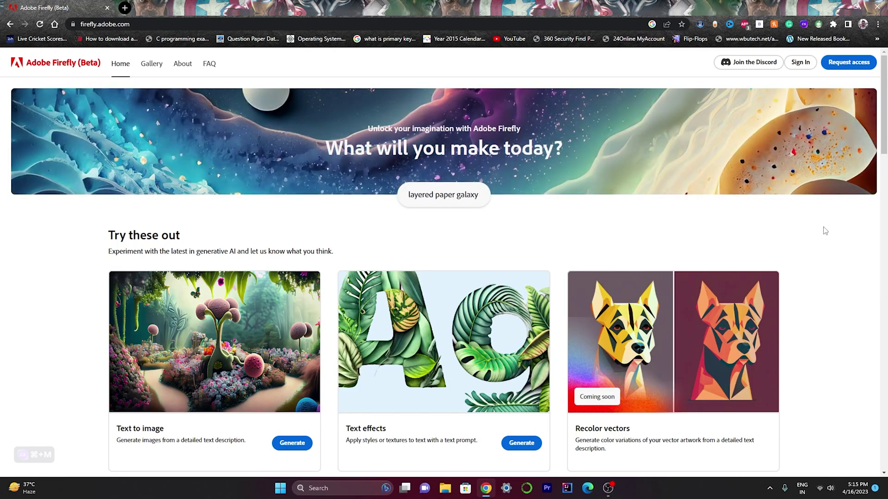
Step: Launch the Text to image generator from its home-page card and view the sample gallery
{"action": "scroll", "coordinate": [259, 286], "scroll_direction": "down", "scroll_amount": 2}
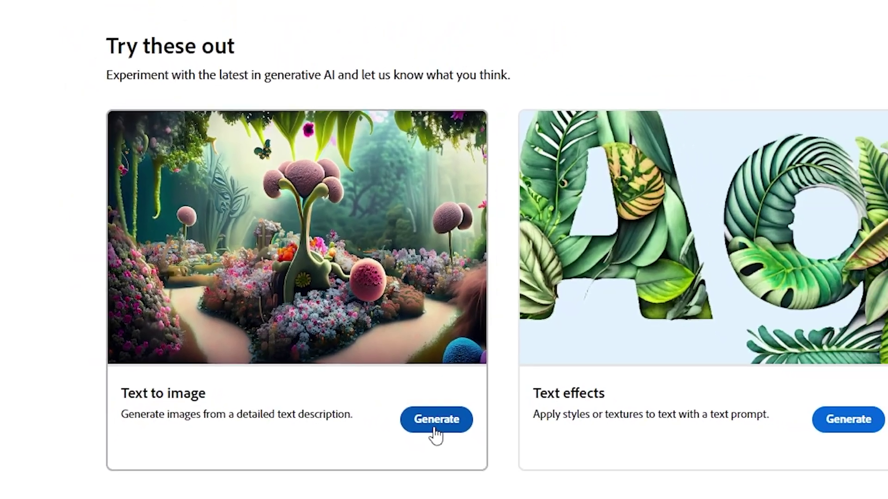
{"action": "left_click", "coordinate": [479, 465]}
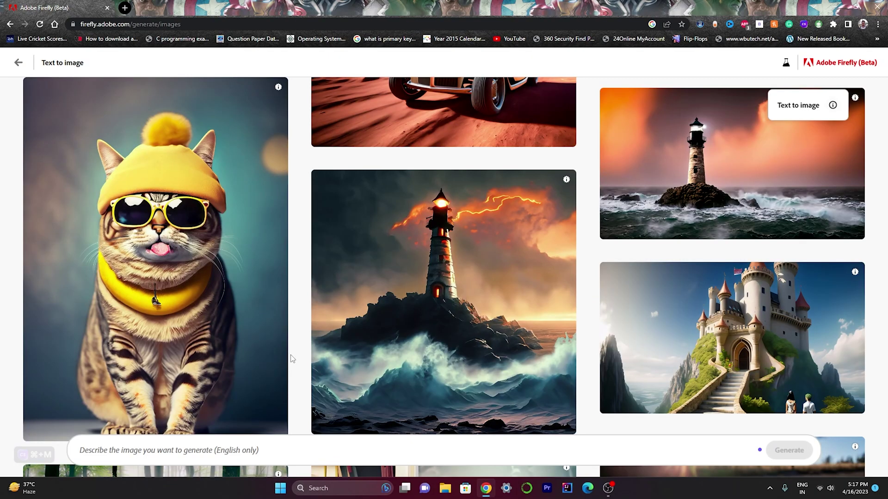
{"action": "mouse_move", "coordinate": [377, 411]}
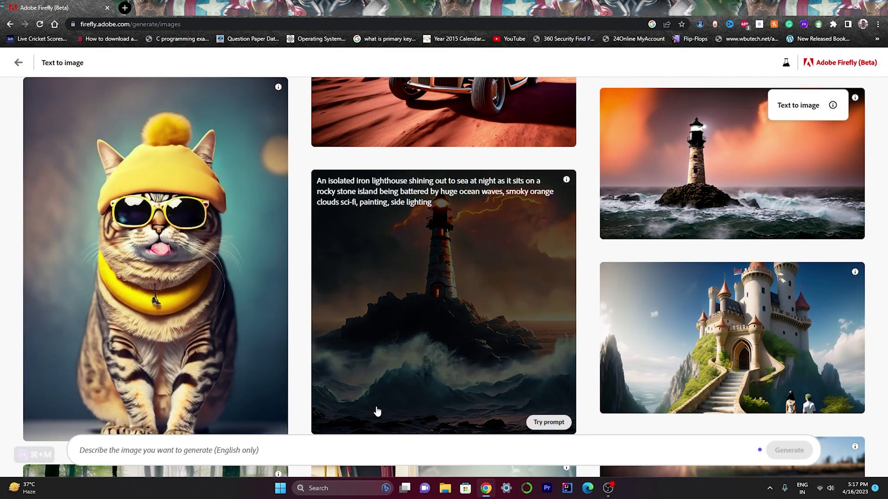
{"action": "scroll", "coordinate": [429, 362], "scroll_direction": "down", "scroll_amount": 8}
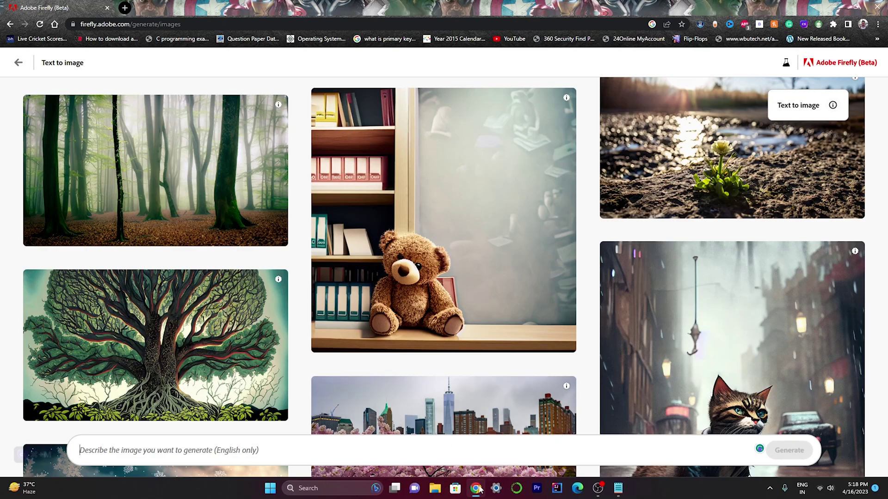
Step: Paste the eagle owl prompt and generate four owl images
{"action": "type", "text": "highly detailed eagle owl with metal beak fantasy mystery sick"}
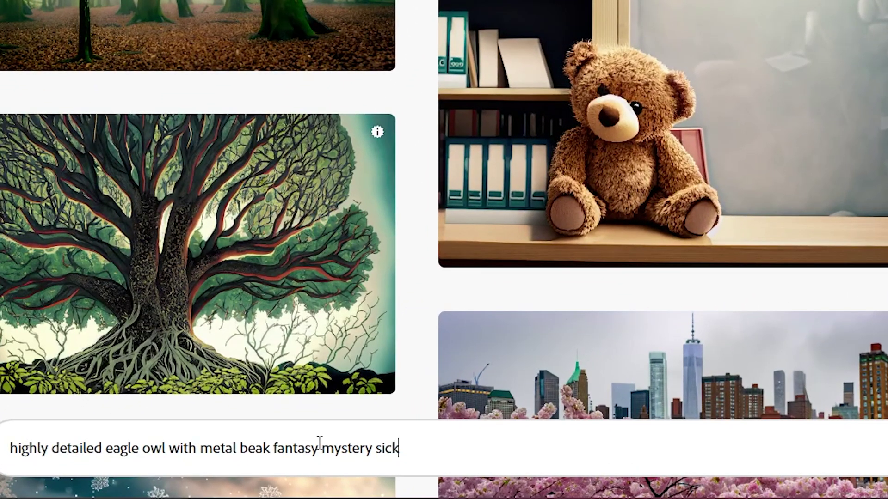
{"action": "left_click", "coordinate": [818, 449]}
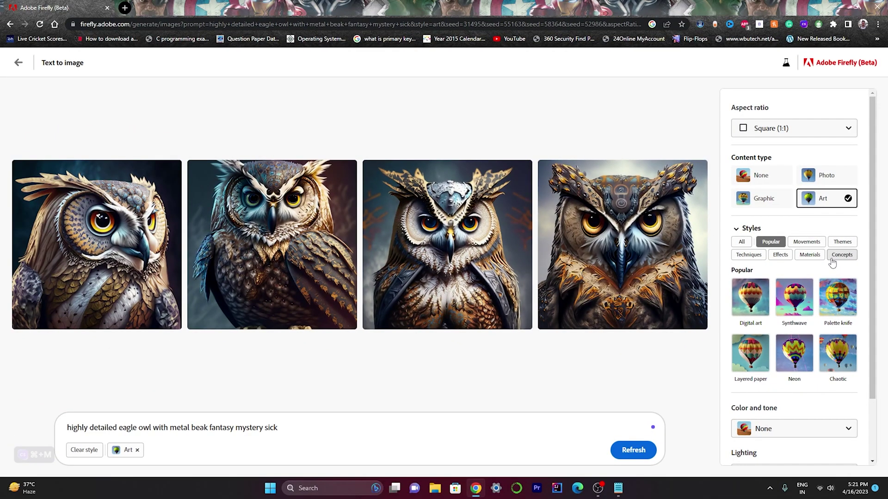
{"action": "mouse_move", "coordinate": [525, 234]}
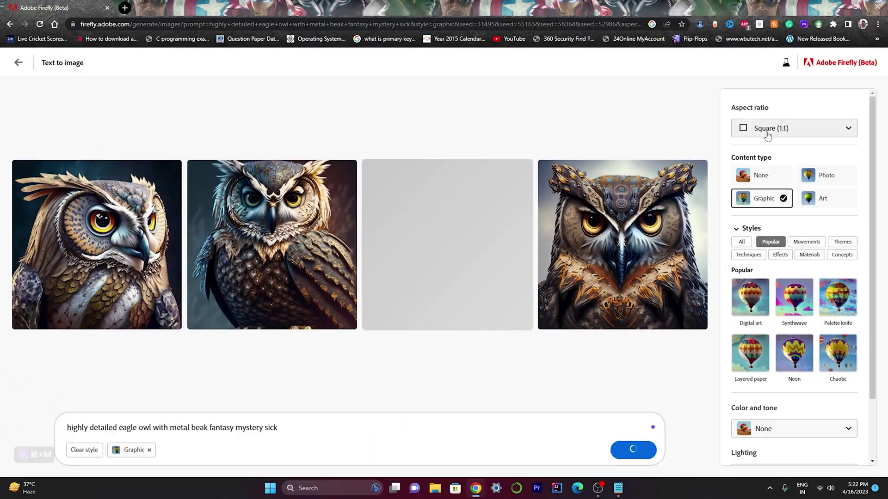
Step: Set the aspect ratio to Widescreen (16:9) and browse styles from all categories
{"action": "left_click", "coordinate": [740, 133]}
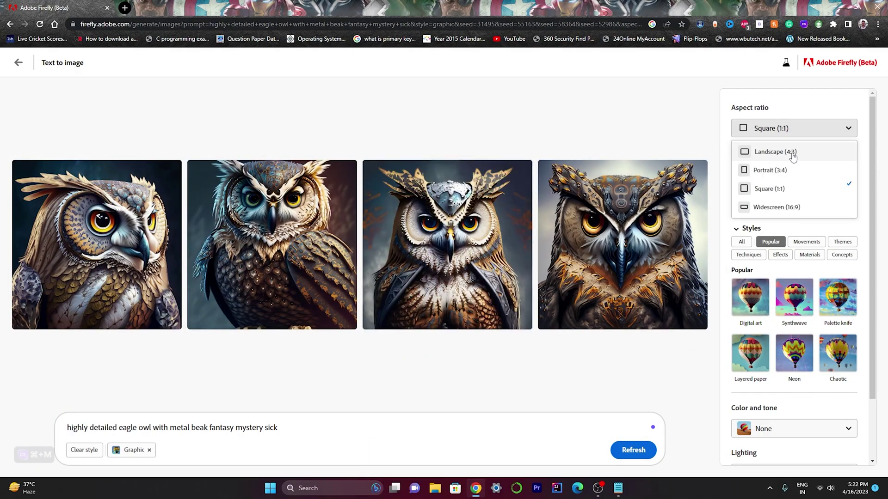
{"action": "left_click", "coordinate": [773, 207]}
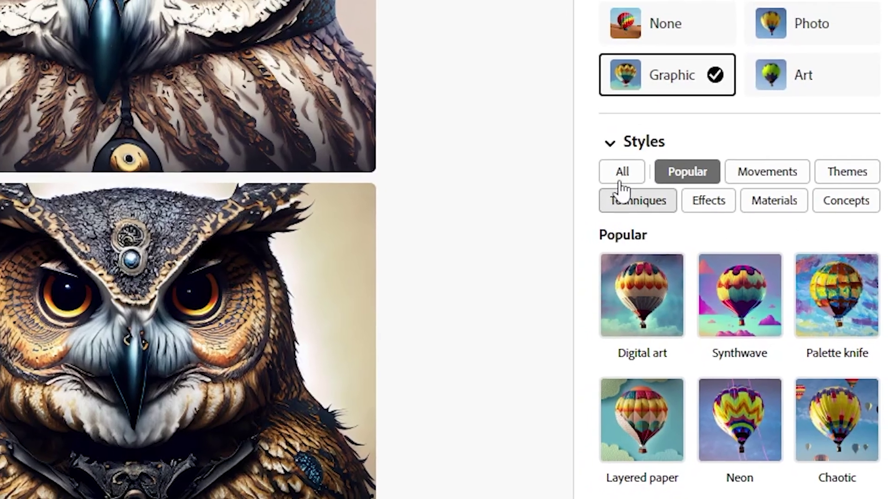
{"action": "left_click", "coordinate": [620, 181]}
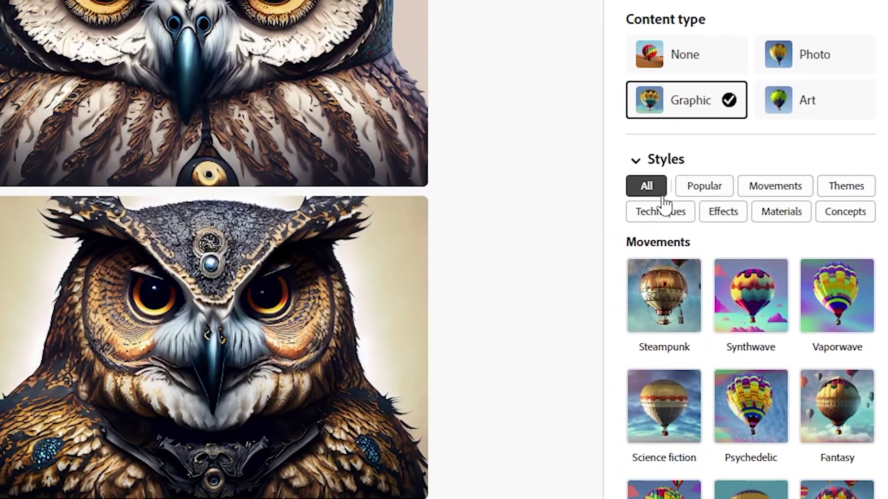
{"action": "scroll", "coordinate": [758, 323], "scroll_direction": "down", "scroll_amount": 5}
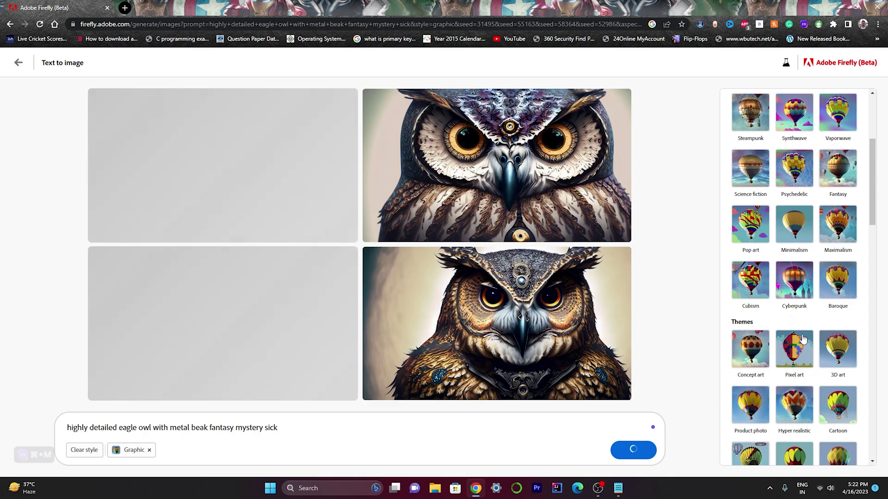
{"action": "scroll", "coordinate": [803, 340], "scroll_direction": "up", "scroll_amount": 10}
{"action": "left_click", "coordinate": [741, 217]}
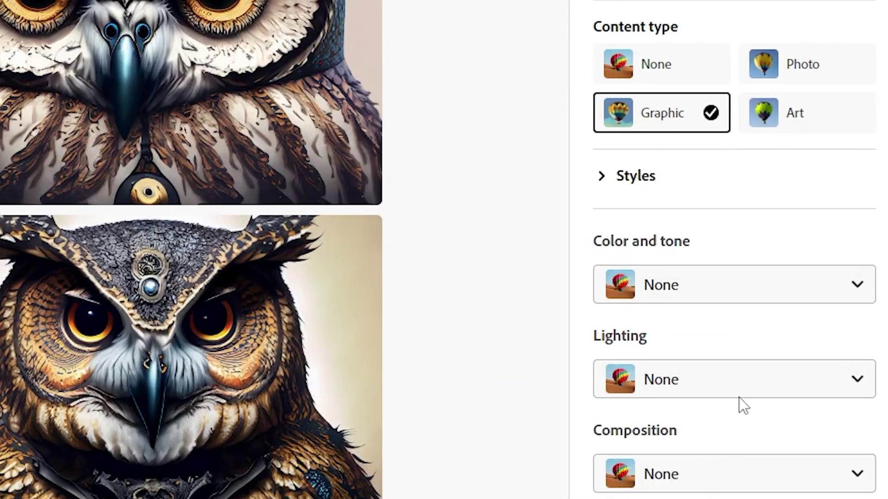
Step: Expand the Color and tone options and preview the bottom-right owl image enlarged
{"action": "left_click", "coordinate": [758, 293]}
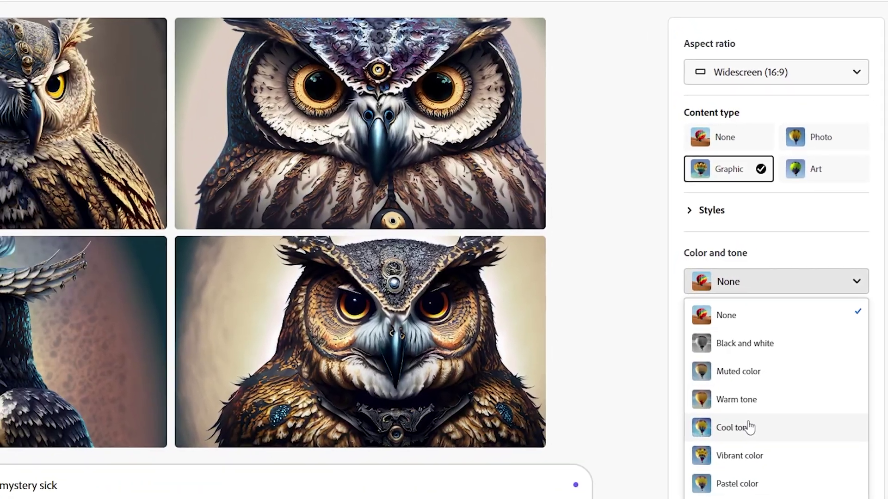
{"action": "left_click", "coordinate": [396, 325]}
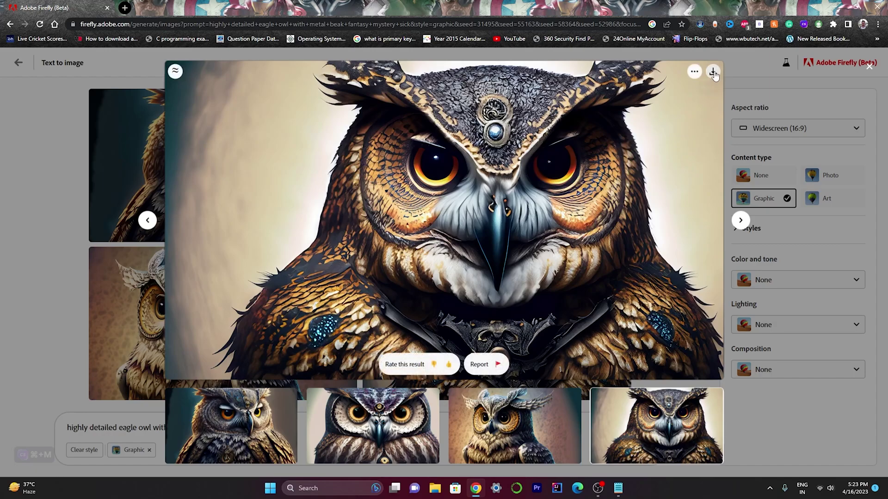
{"action": "key", "text": "Escape"}
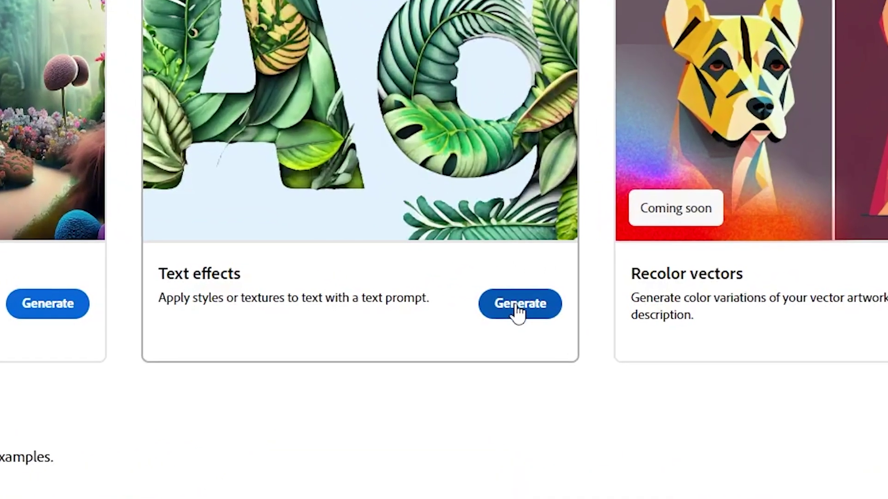
Step: Launch the Text effects generator and scroll through its sample styled-letter gallery
{"action": "left_click", "coordinate": [521, 304]}
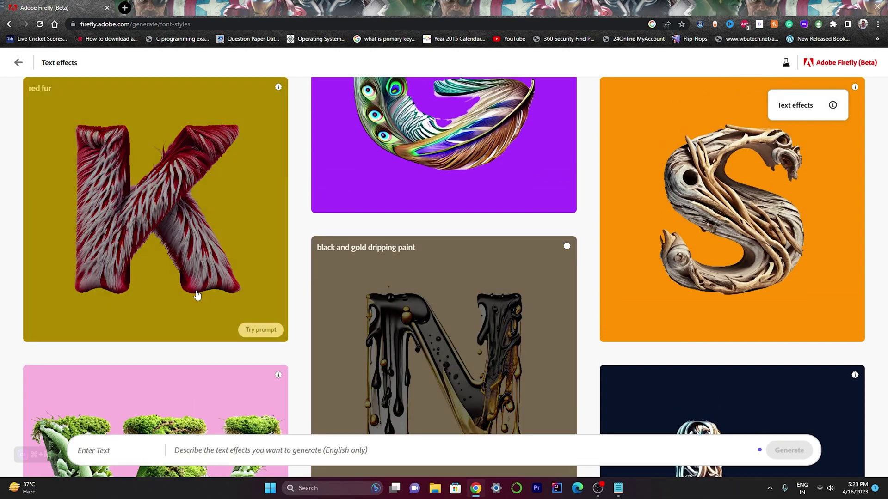
{"action": "scroll", "coordinate": [198, 296], "scroll_direction": "down", "scroll_amount": 5}
{"action": "scroll", "coordinate": [540, 270], "scroll_direction": "down", "scroll_amount": 2}
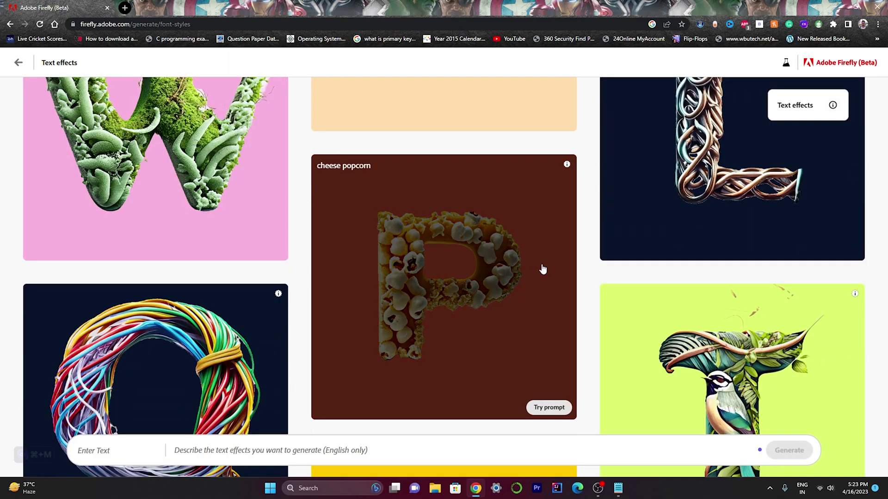
{"action": "scroll", "coordinate": [543, 269], "scroll_direction": "down", "scroll_amount": 5}
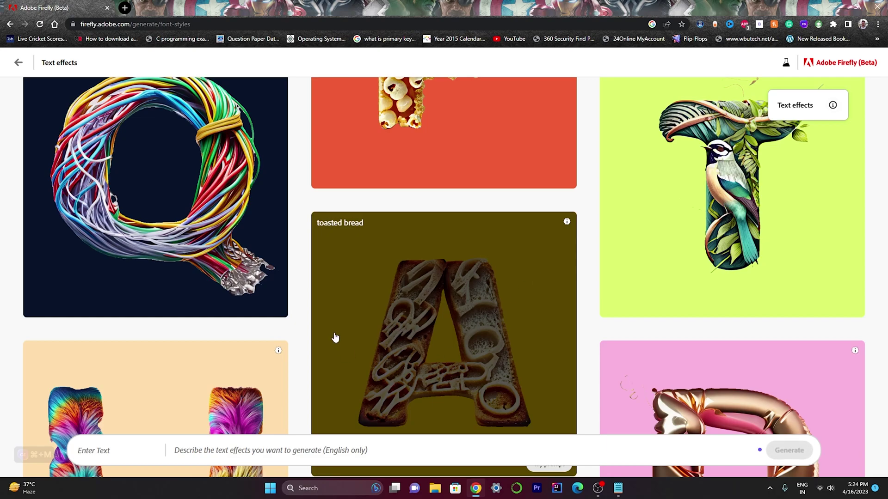
{"action": "scroll", "coordinate": [416, 319], "scroll_direction": "up", "scroll_amount": 2}
{"action": "scroll", "coordinate": [416, 319], "scroll_direction": "down", "scroll_amount": 1}
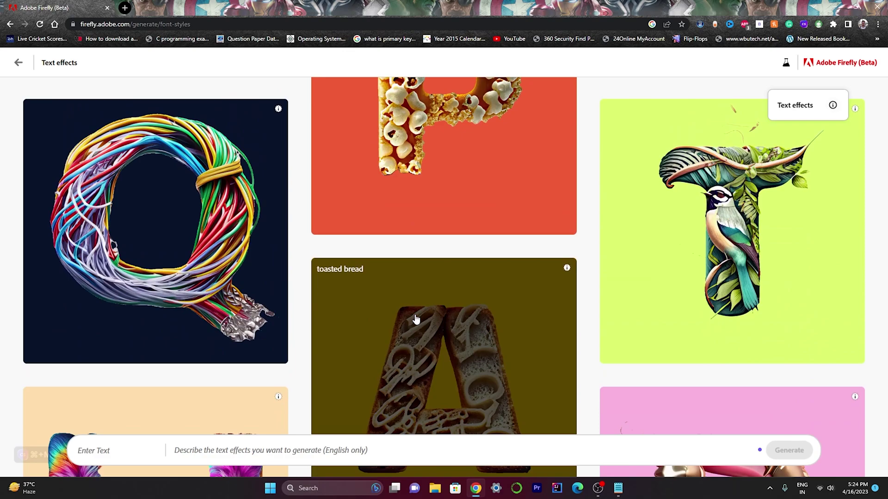
{"action": "scroll", "coordinate": [416, 319], "scroll_direction": "down", "scroll_amount": 10}
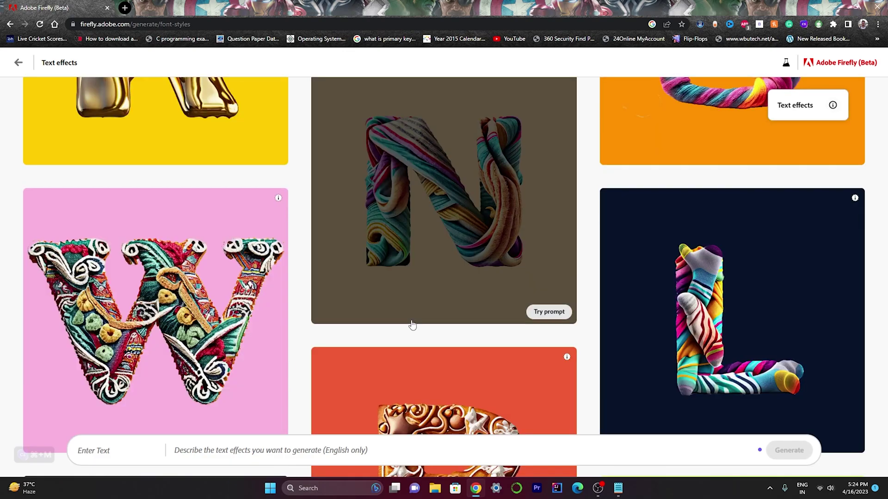
{"action": "scroll", "coordinate": [412, 325], "scroll_direction": "down", "scroll_amount": 4}
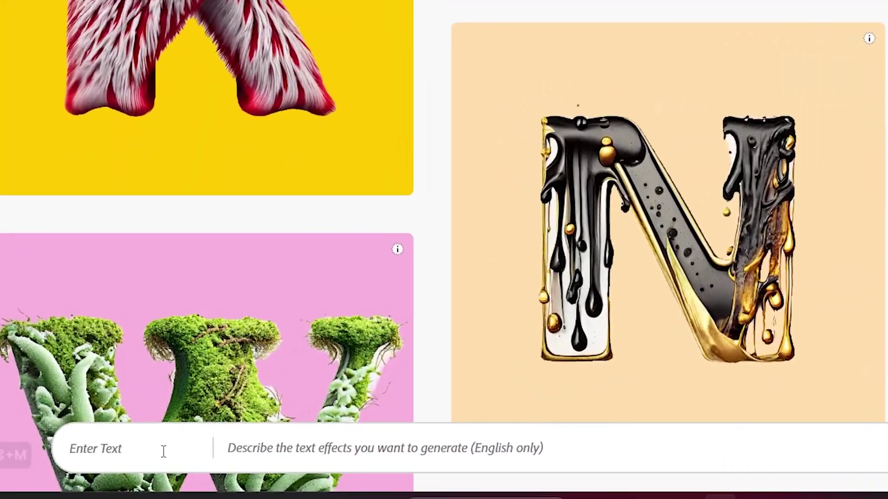
Step: Generate 'Tech Abstract' styled with the effect description 'Neon Effects'
{"action": "left_click", "coordinate": [121, 446]}
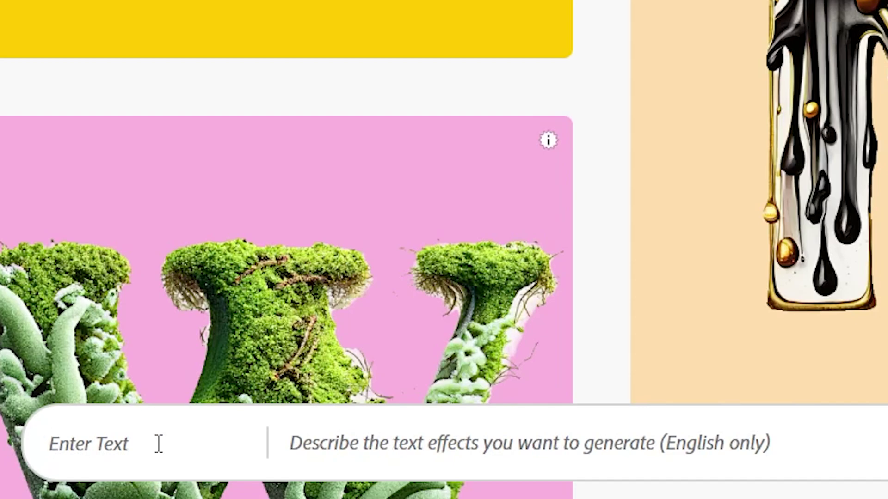
{"action": "type", "text": "Tech Abstract"}
{"action": "key", "text": "Tab"}
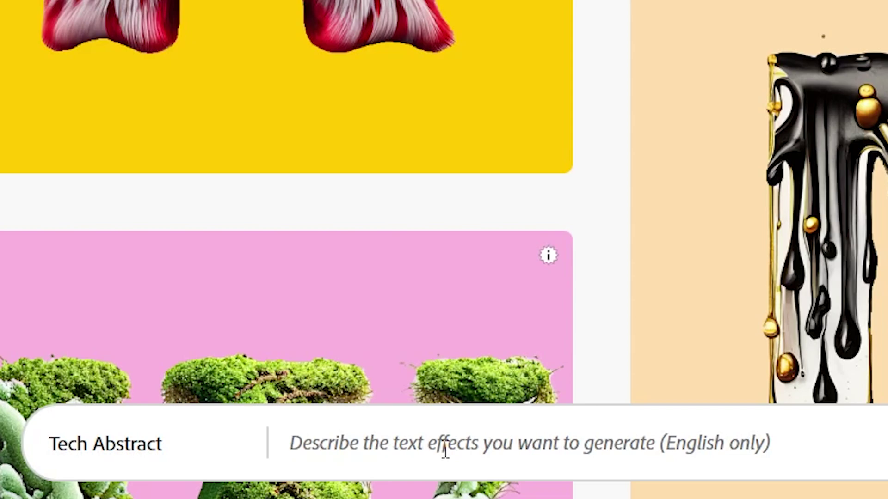
{"action": "type", "text": "Neon Effects"}
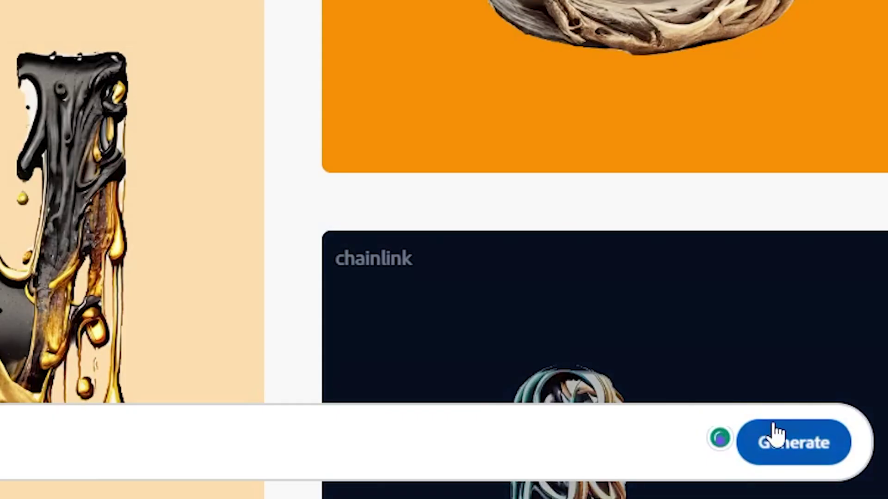
{"action": "left_click", "coordinate": [777, 438]}
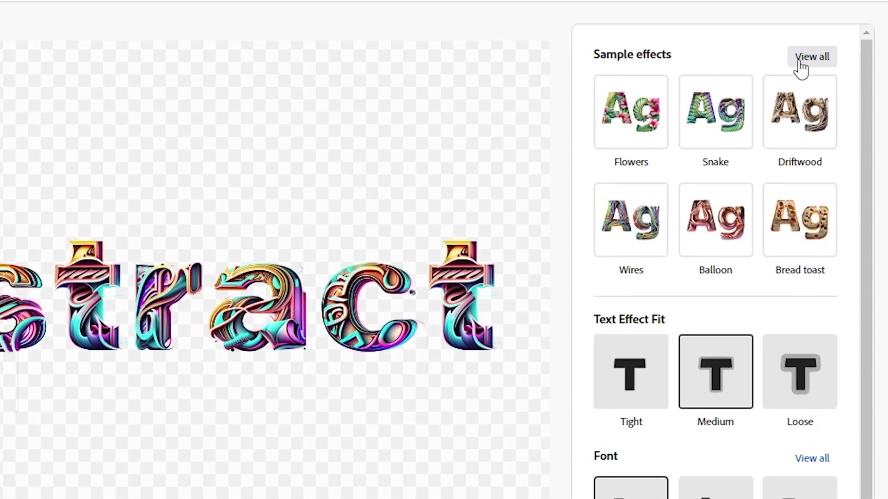
Step: Apply the Color marble sample effect from the full sample-effects list to Tech Abstract
{"action": "left_click", "coordinate": [829, 83]}
{"action": "scroll", "coordinate": [785, 118], "scroll_direction": "down", "scroll_amount": 8}
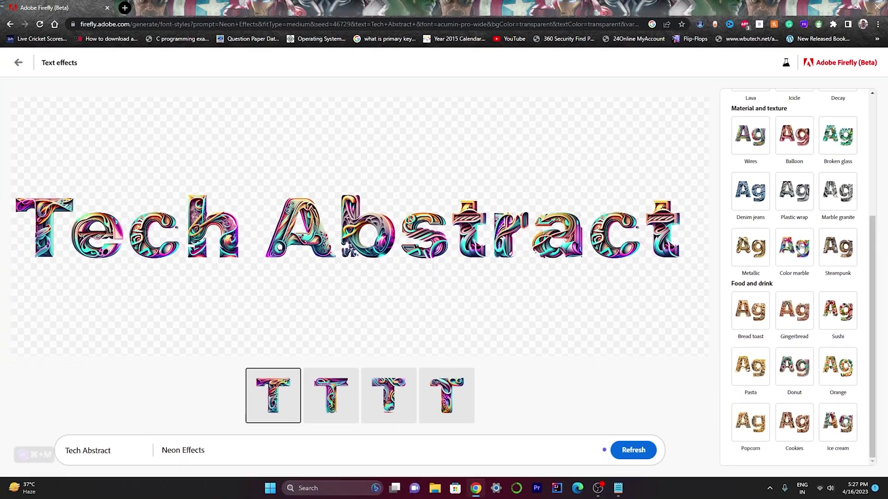
{"action": "left_click", "coordinate": [724, 338]}
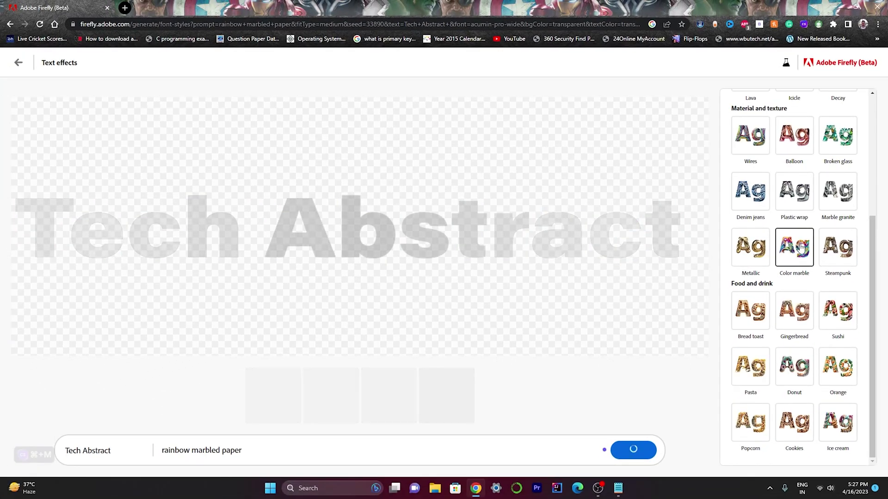
{"action": "scroll", "coordinate": [801, 248], "scroll_direction": "up", "scroll_amount": 4}
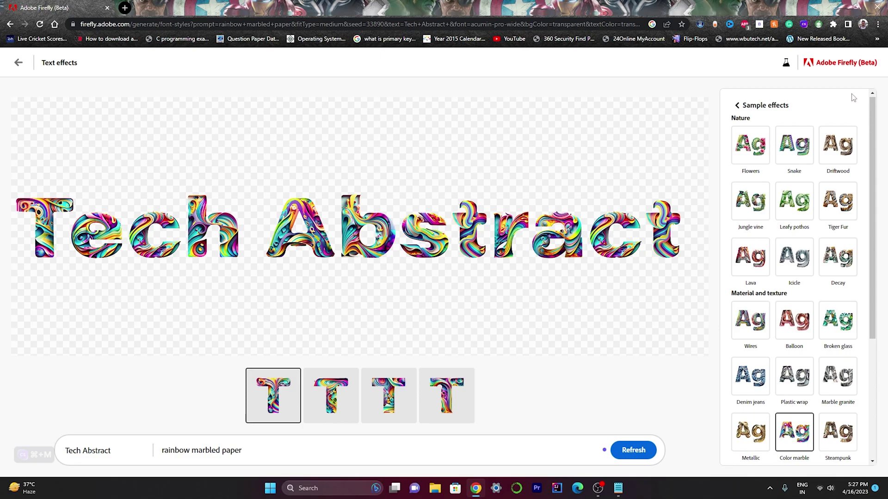
Step: Apply the Flowers effect to Tech Abstract, download the hibiscus result as PNG, and view it
{"action": "left_click", "coordinate": [767, 143]}
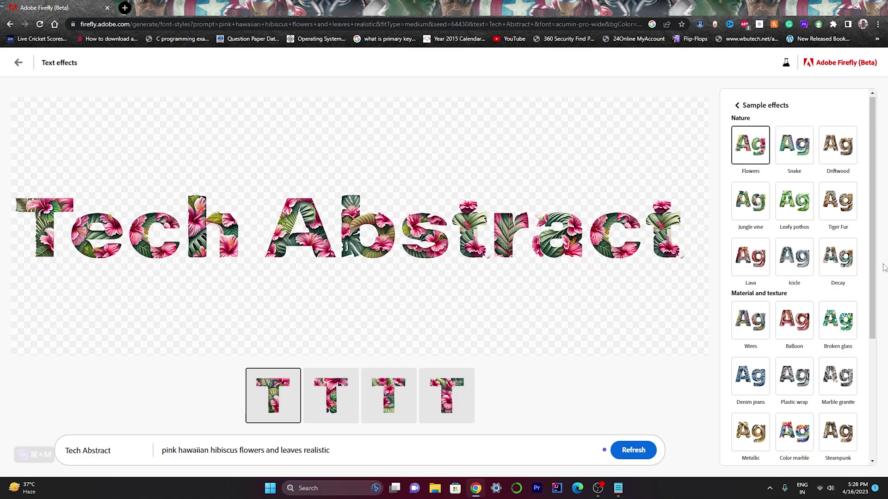
{"action": "mouse_move", "coordinate": [670, 222]}
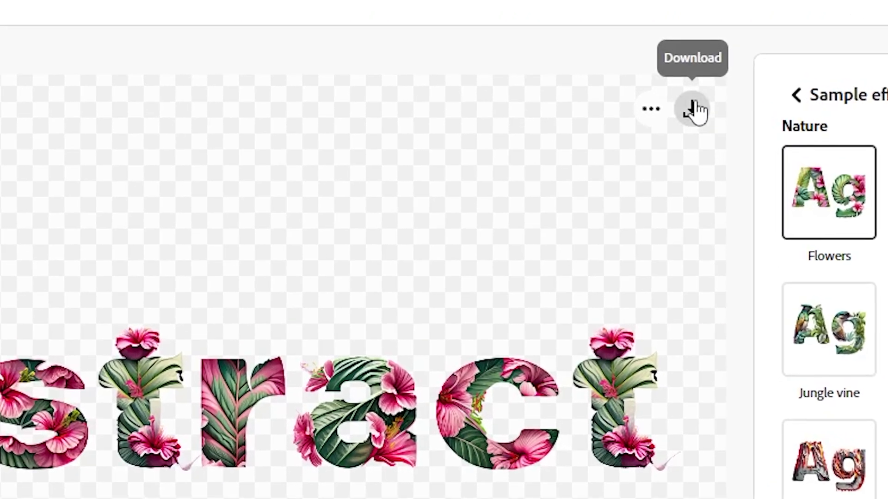
{"action": "left_click", "coordinate": [692, 110]}
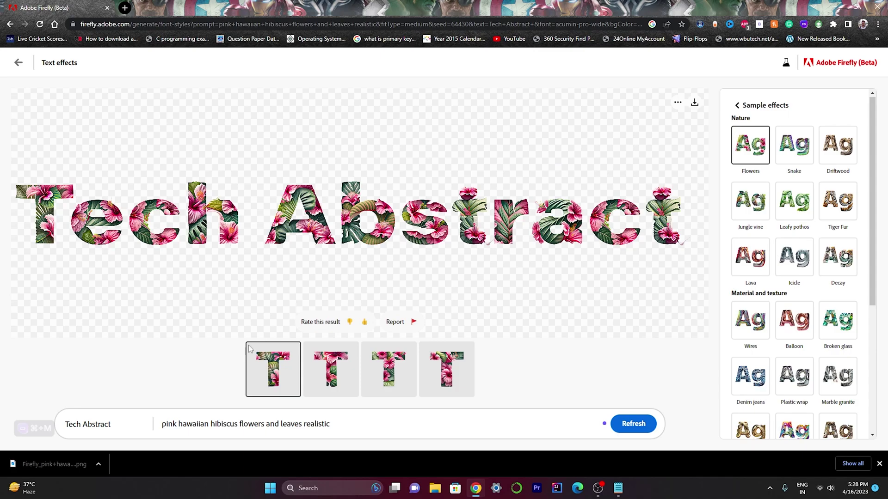
{"action": "left_click", "coordinate": [70, 458]}
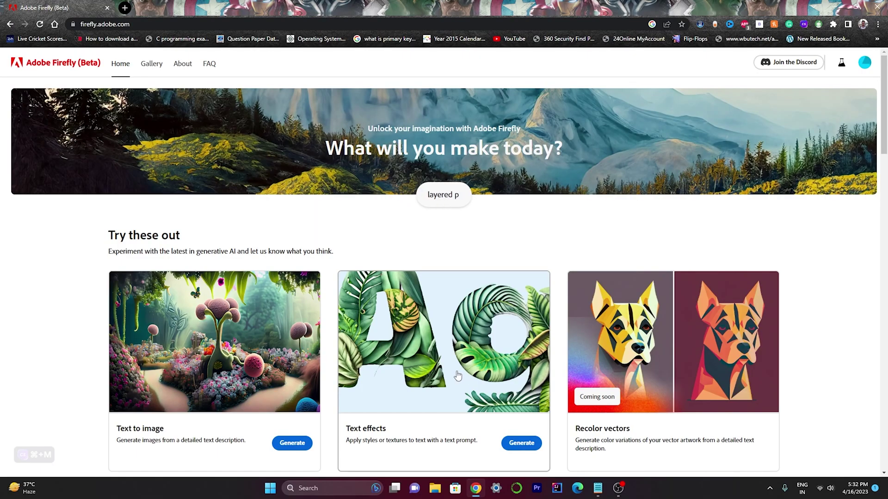
{"action": "scroll", "coordinate": [467, 393], "scroll_direction": "down", "scroll_amount": 2}
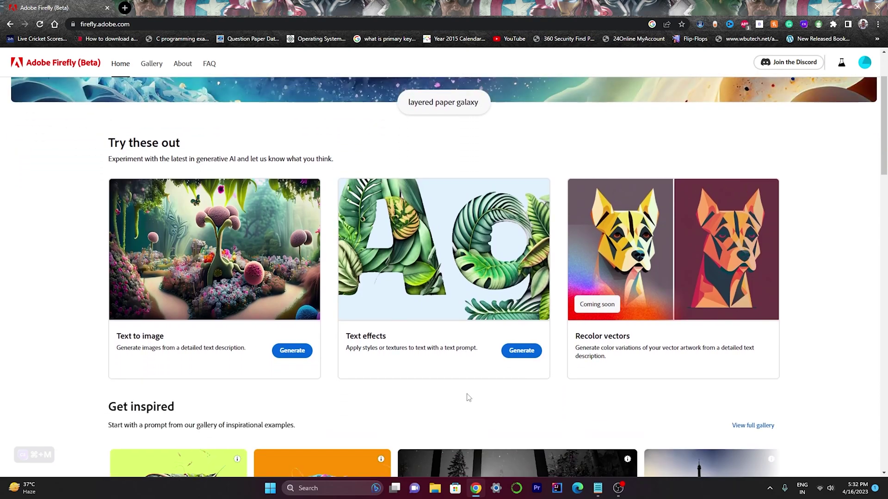
{"action": "scroll", "coordinate": [469, 397], "scroll_direction": "down", "scroll_amount": 2}
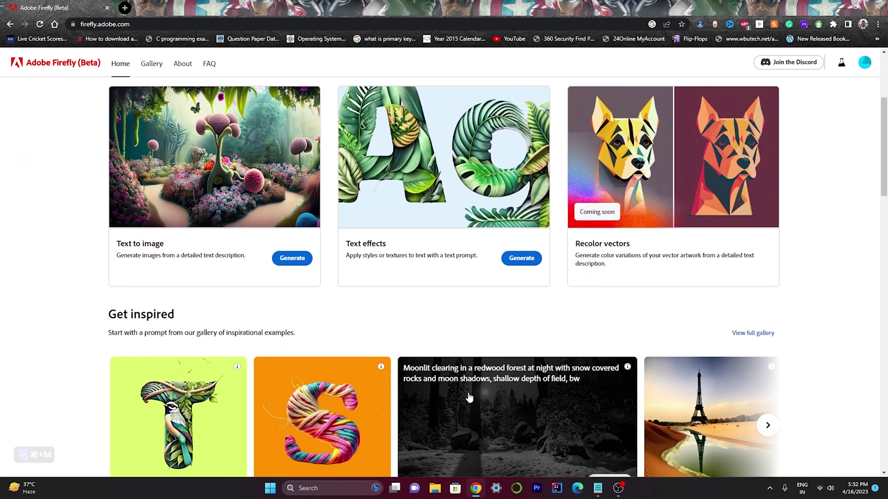
{"action": "scroll", "coordinate": [469, 398], "scroll_direction": "down", "scroll_amount": 2}
{"action": "scroll", "coordinate": [468, 397], "scroll_direction": "down", "scroll_amount": 2}
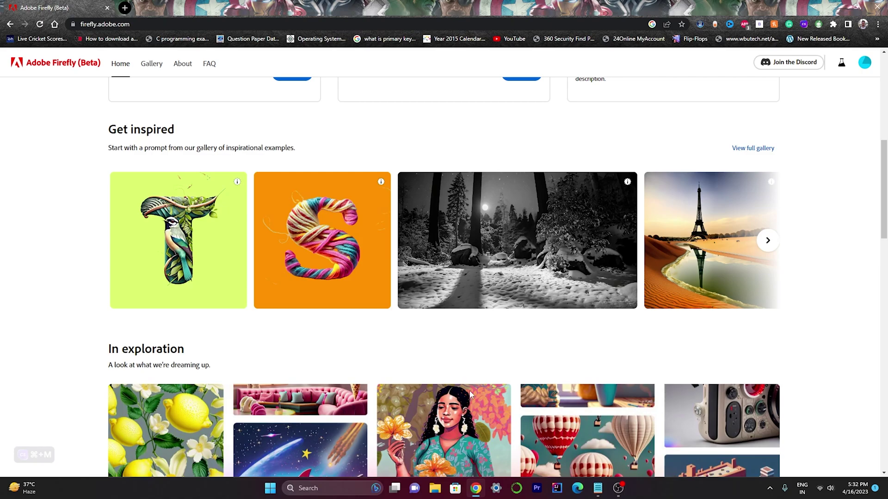
{"action": "scroll", "coordinate": [468, 397], "scroll_direction": "down", "scroll_amount": 3}
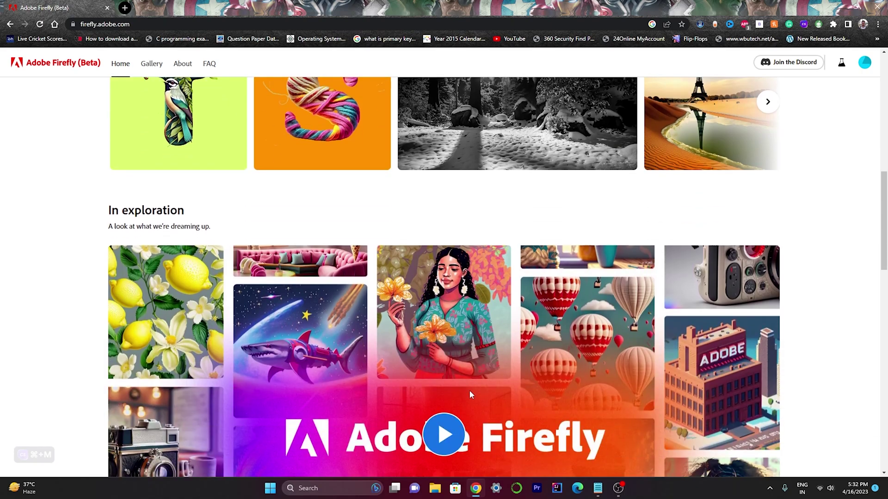
{"action": "scroll", "coordinate": [469, 393], "scroll_direction": "down", "scroll_amount": 5}
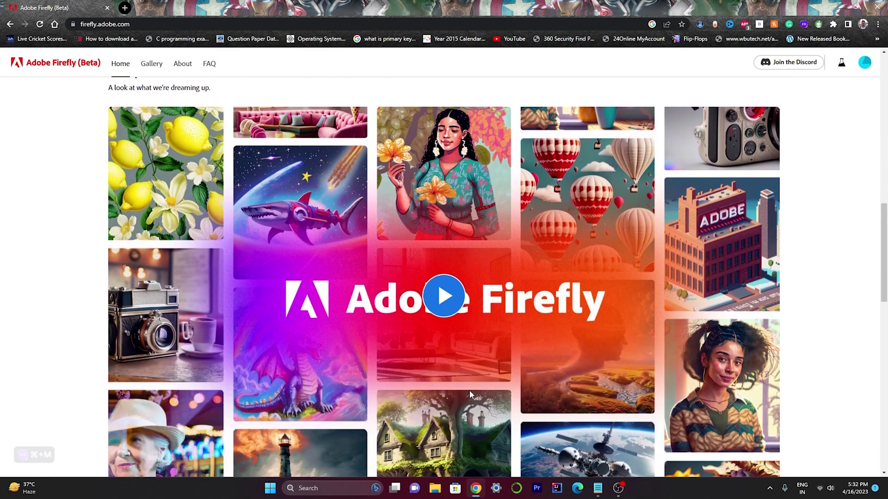
{"action": "scroll", "coordinate": [470, 394], "scroll_direction": "down", "scroll_amount": 3}
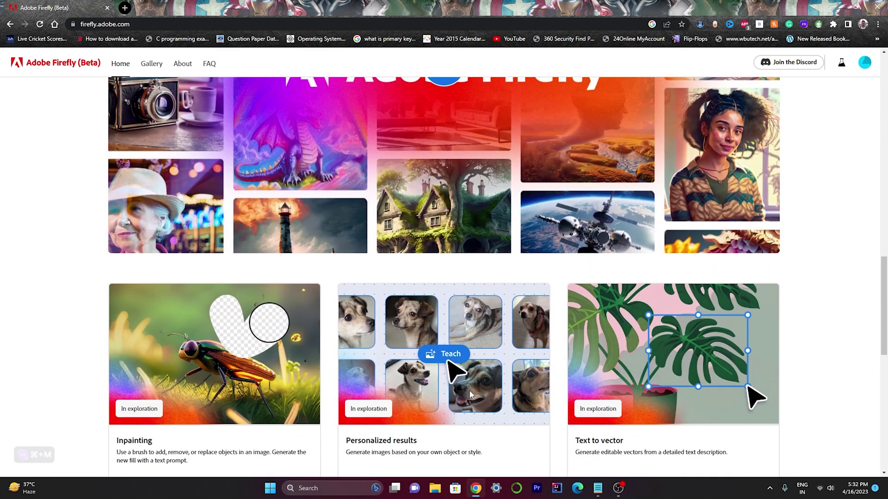
{"action": "scroll", "coordinate": [469, 390], "scroll_direction": "down", "scroll_amount": 4}
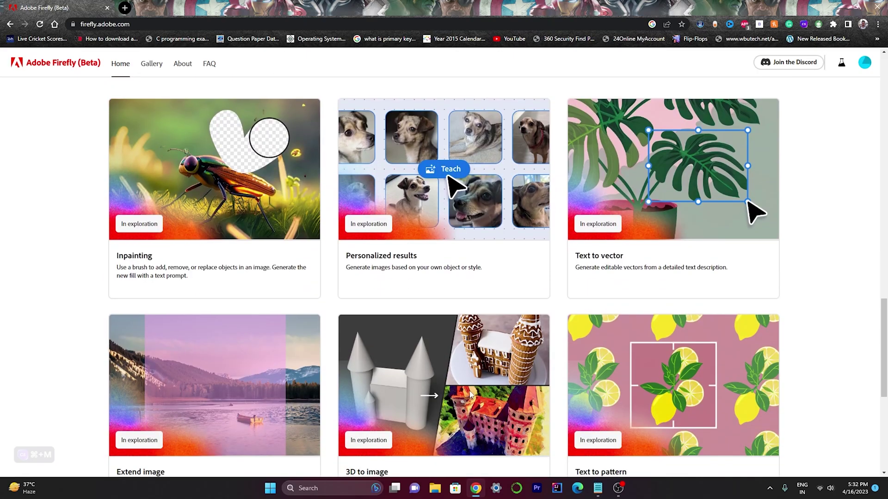
{"action": "scroll", "coordinate": [470, 394], "scroll_direction": "down", "scroll_amount": 7}
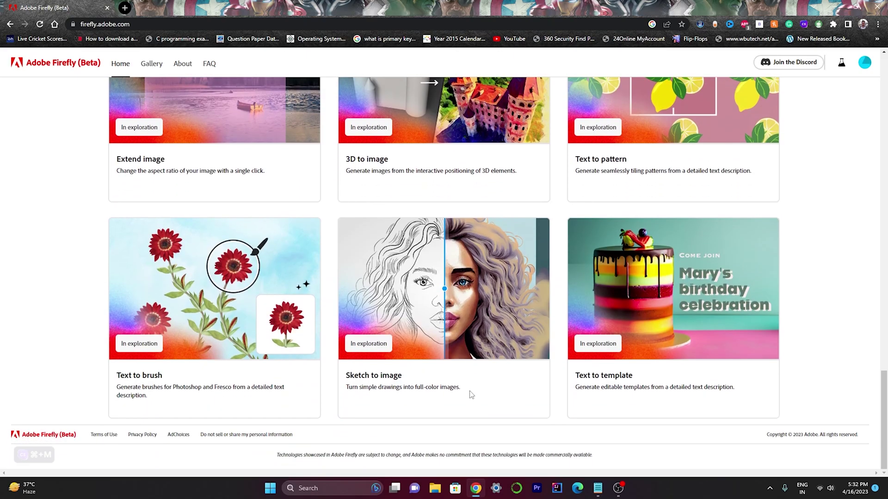
{"action": "scroll", "coordinate": [471, 394], "scroll_direction": "up", "scroll_amount": 4}
{"action": "scroll", "coordinate": [471, 395], "scroll_direction": "up", "scroll_amount": 2}
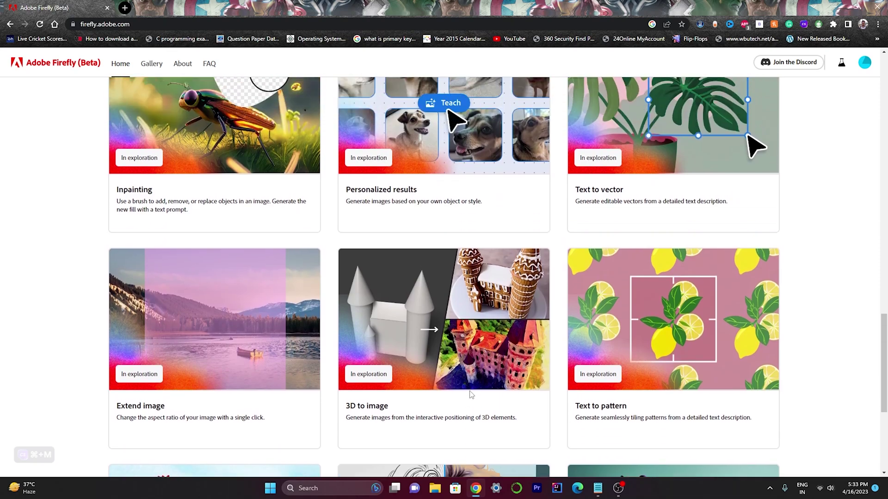